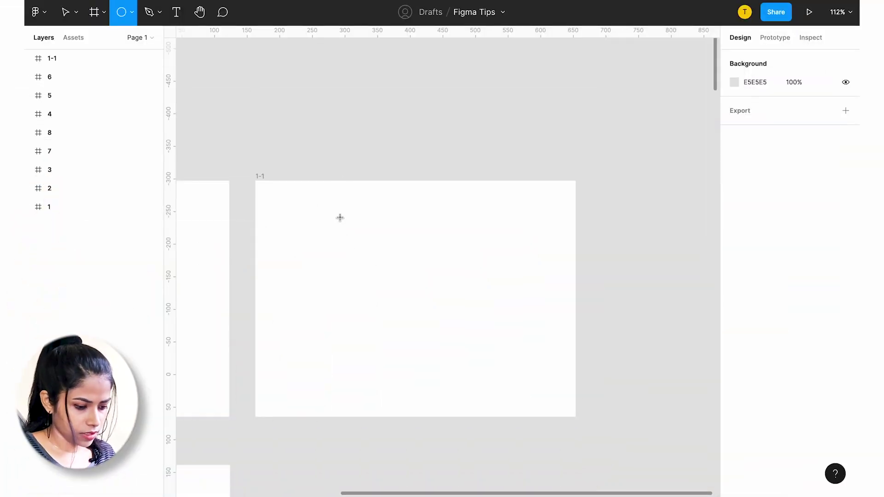
Step: Draw a circle inside frame 1-1 and give it an F2F2F2 light grey fill
left_click_drag(340, 217, 455, 331)
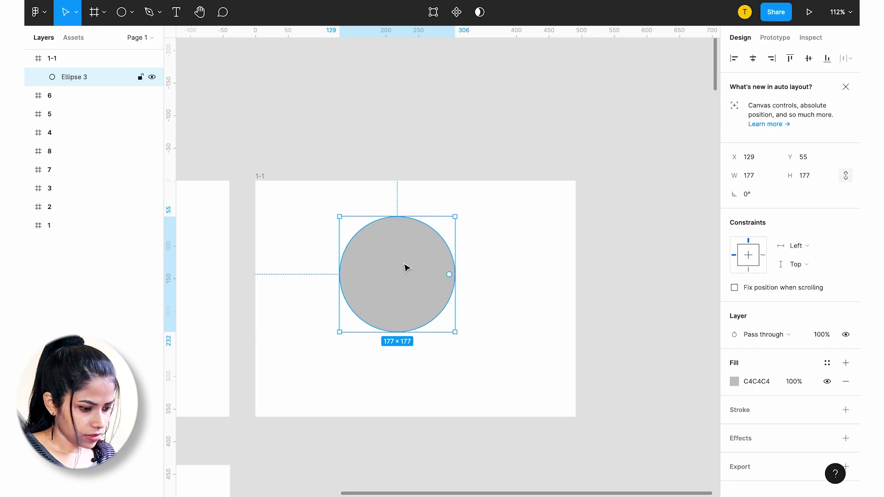
left_click_drag(405, 268, 429, 282)
left_click(734, 381)
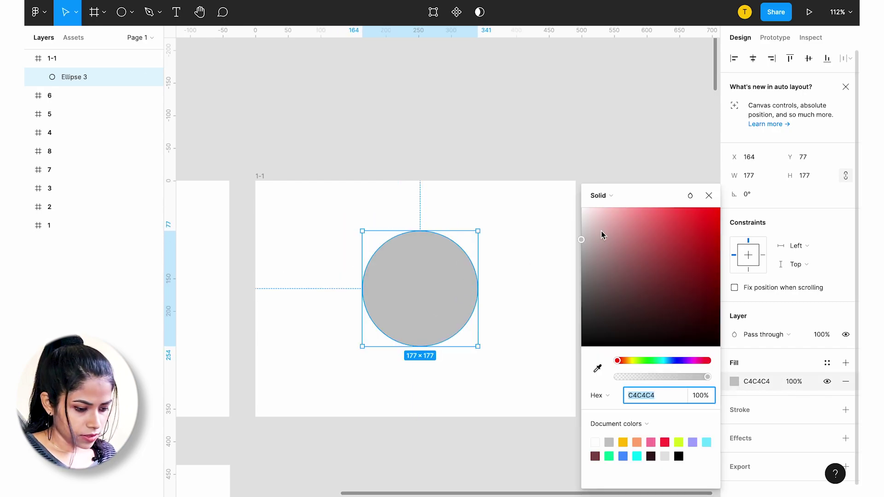
type("F2F2F2")
key("Return")
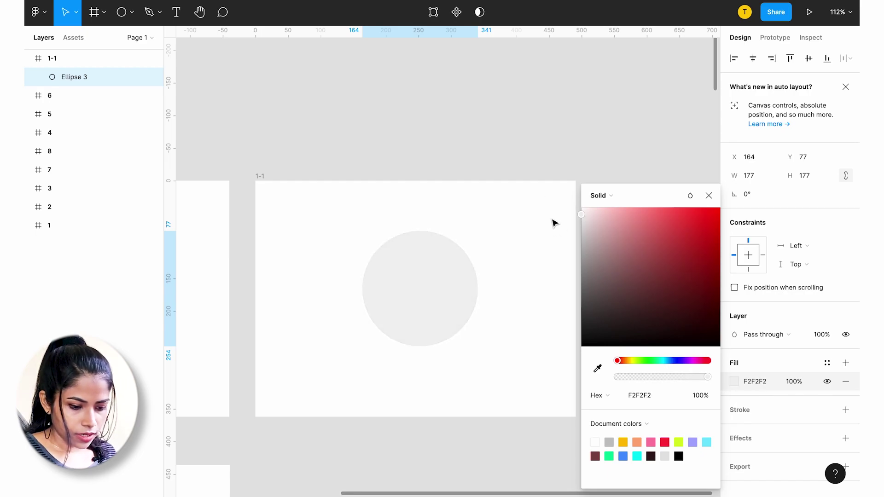
left_click(490, 263)
Step: Drag the arc handles to make the circle a closed 177×177 ring with 82.39% inner ratio
left_click(453, 271)
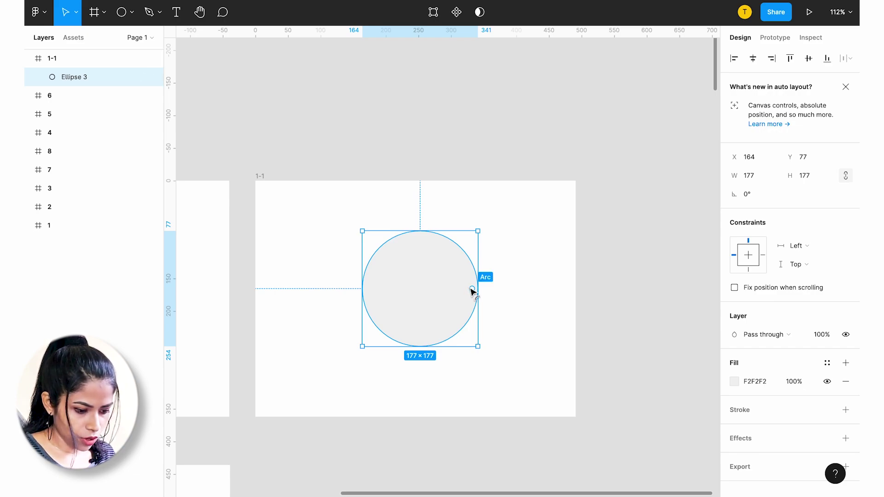
left_click_drag(472, 289, 373, 291)
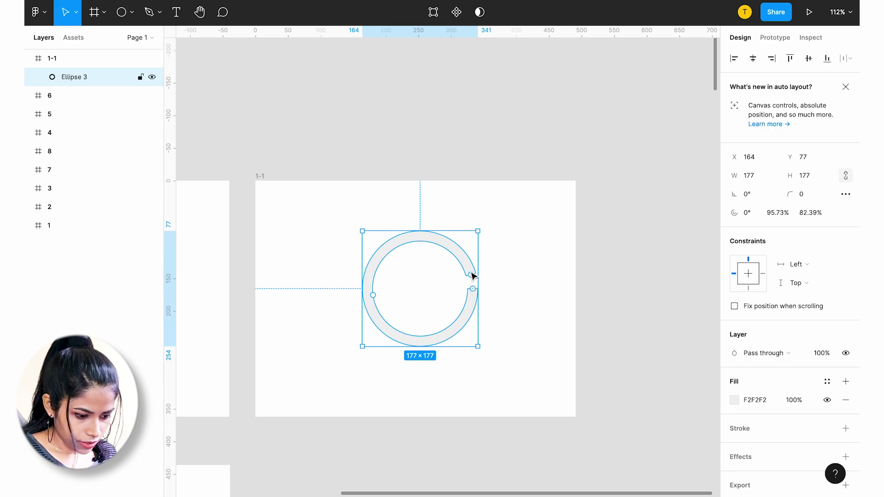
left_click_drag(471, 275, 474, 291)
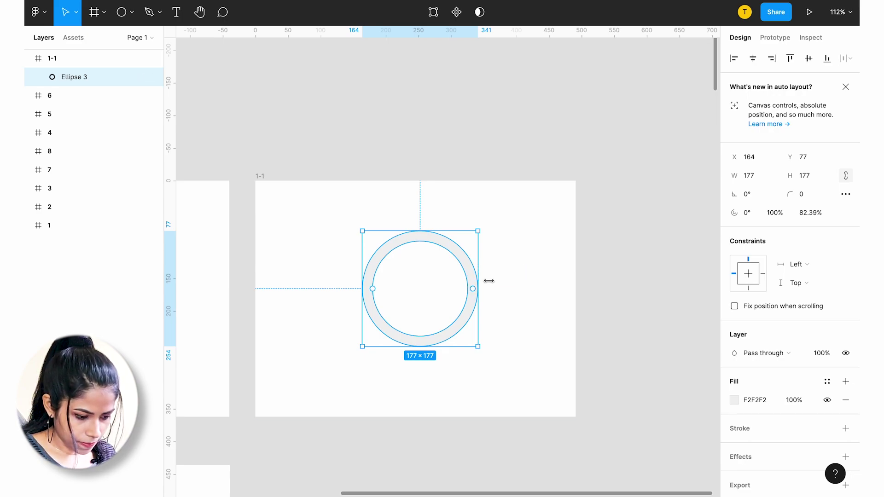
Step: Duplicate the grey ring and recolour the copy red FF7878
left_click(425, 281)
left_click(444, 245)
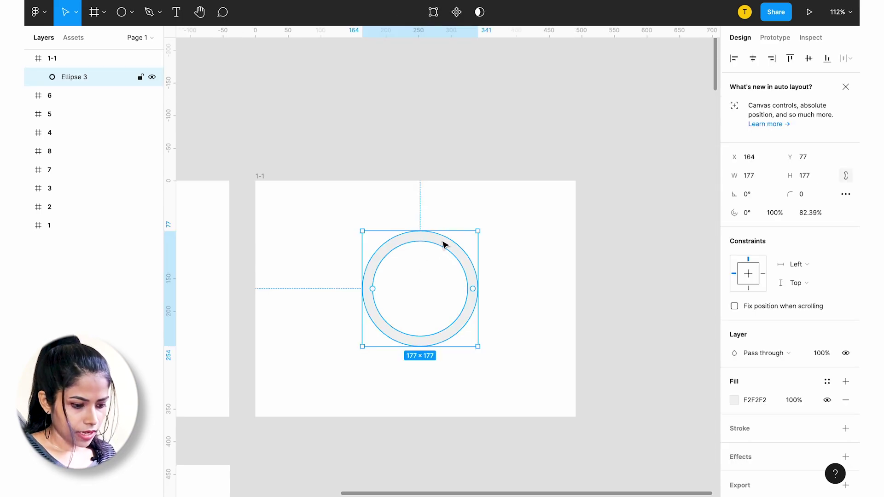
key("ctrl+d")
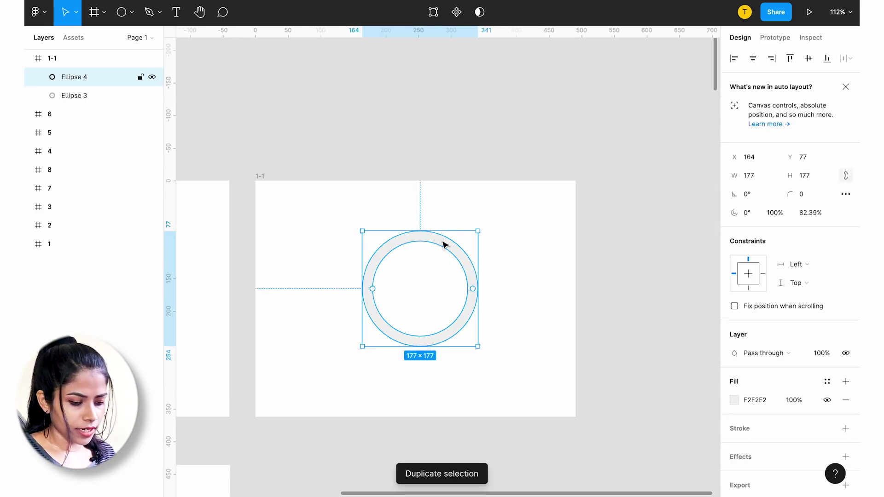
left_click(735, 400)
left_click_drag(659, 229, 657, 191)
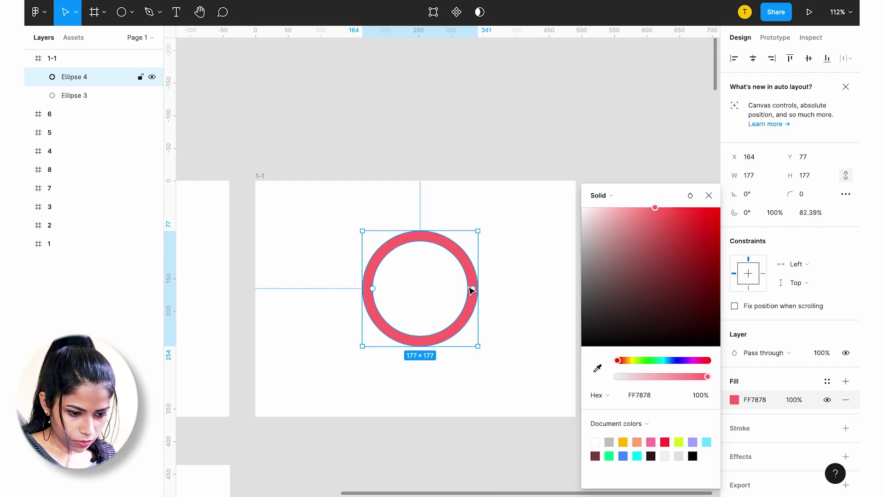
Step: Shorten the red copy to a 19.6% arc with corner radius 10 for rounded ends
left_click_drag(472, 291, 438, 341)
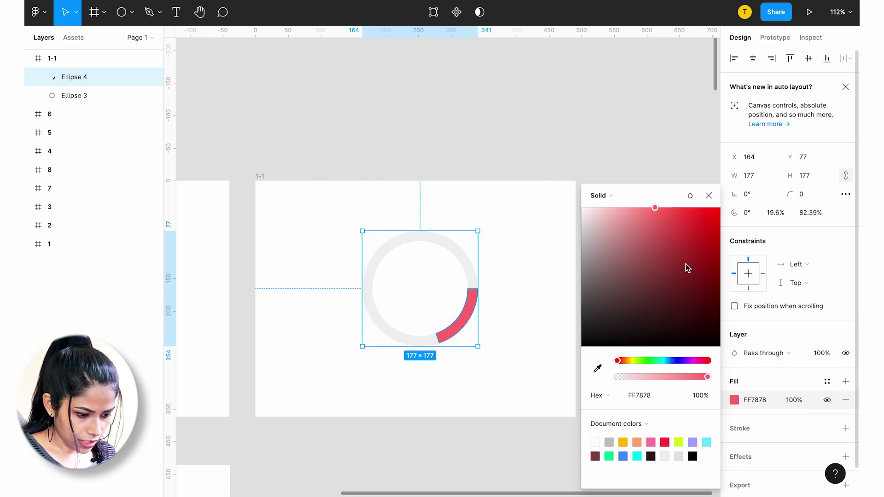
left_click(508, 293)
left_click(472, 296)
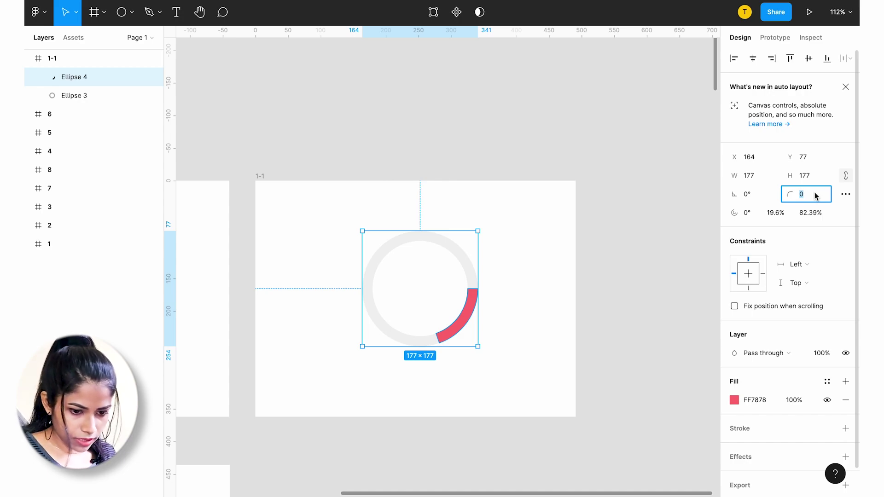
type("6")
key("Return")
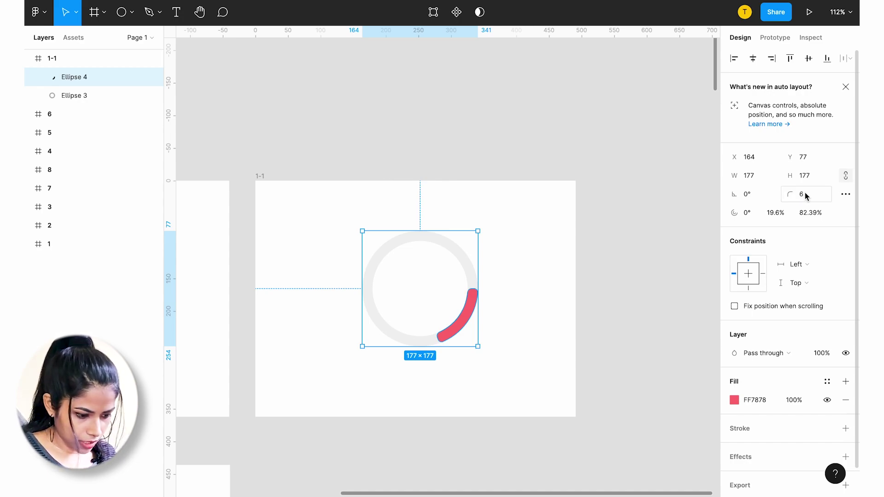
key("Return")
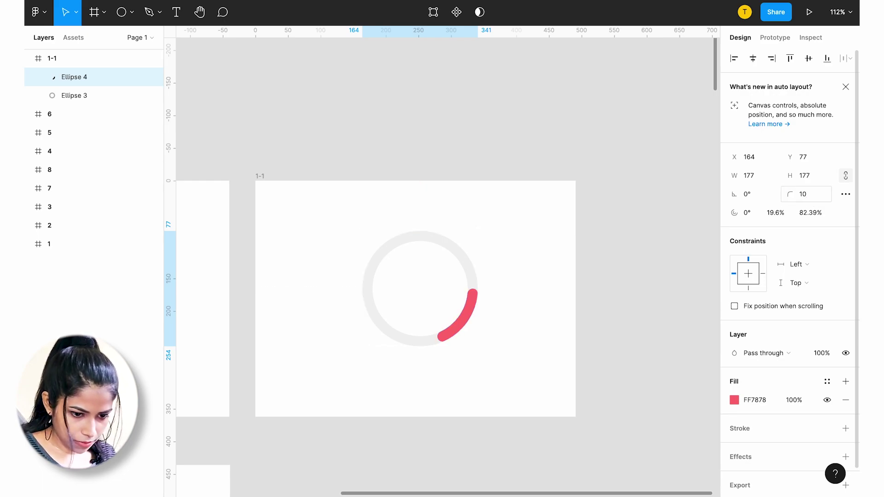
Step: Scroll to the Histogram Angled card and select frame 2 rather than its Bars Vertical 2 chart
left_click(456, 368)
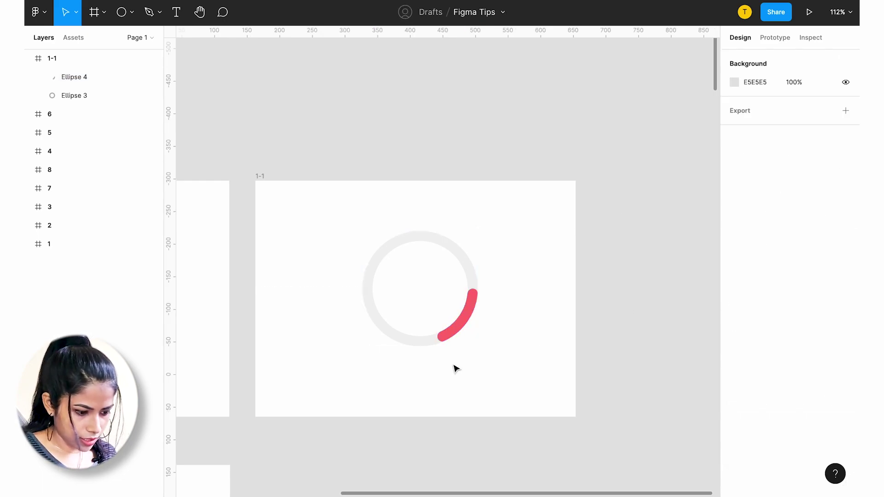
scroll(456, 368, "down", 5)
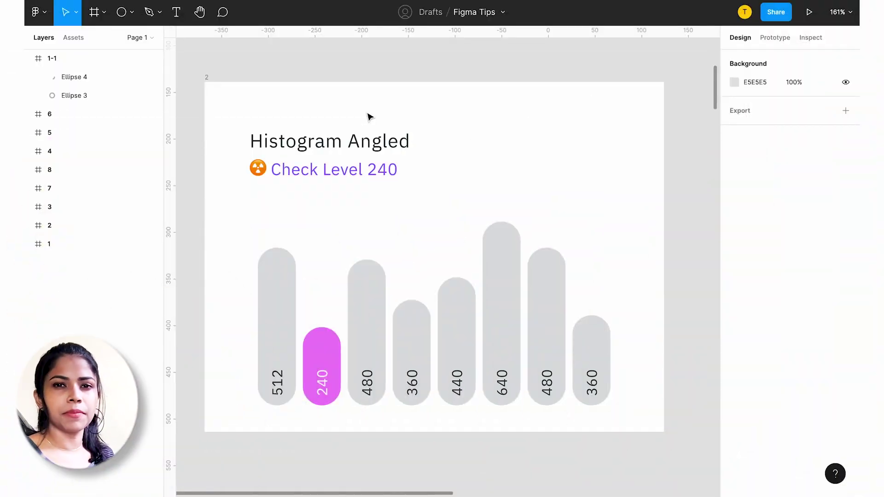
left_click(214, 80)
left_click(300, 169)
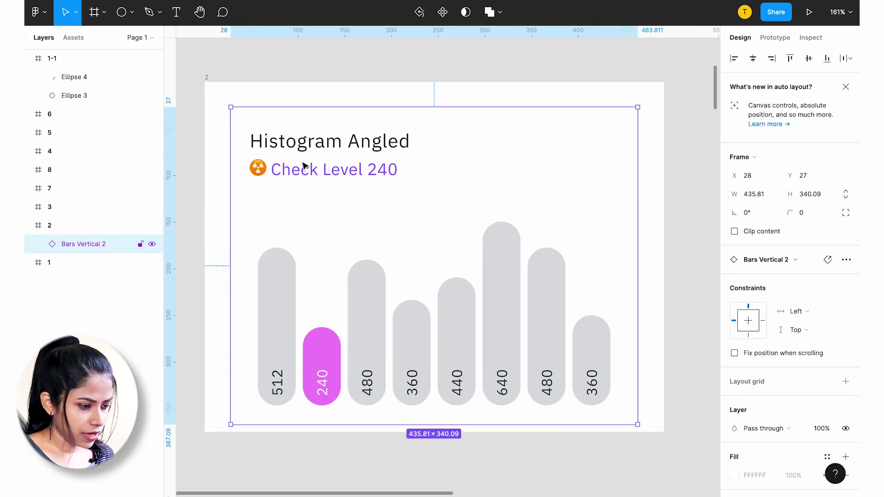
left_click(208, 88)
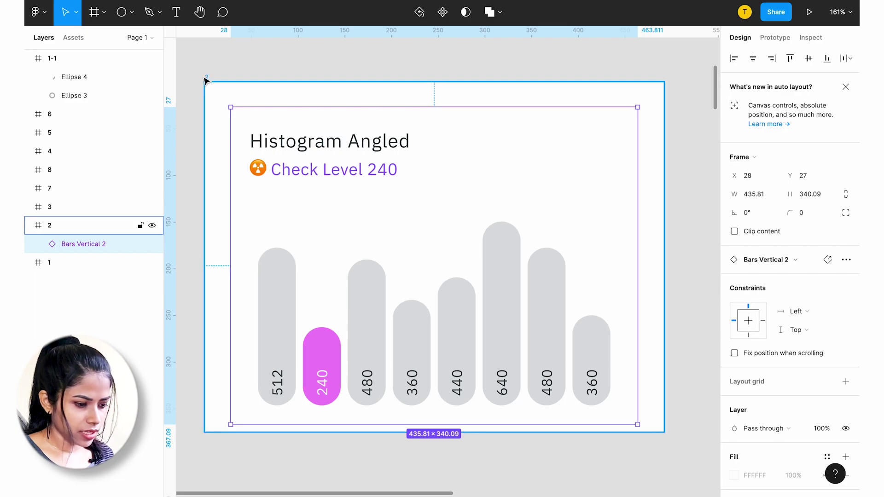
scroll(206, 85, "down", 3)
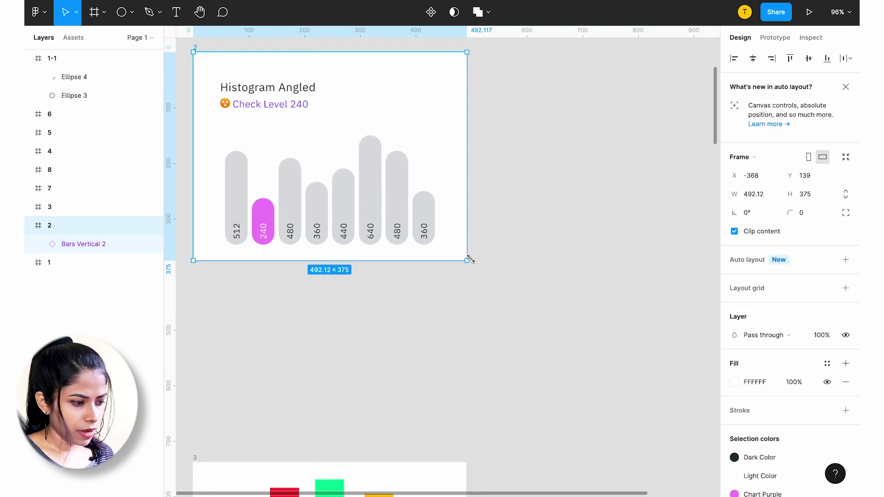
Step: Drag frame 2's bottom-right corner to resize it to 899×660
mouse_move(470, 259)
left_mouse_down()
mouse_move(608, 347)
mouse_move(661, 396)
mouse_move(687, 405)
mouse_move(693, 420)
mouse_move(625, 364)
mouse_move(459, 275)
mouse_move(453, 263)
left_mouse_up()
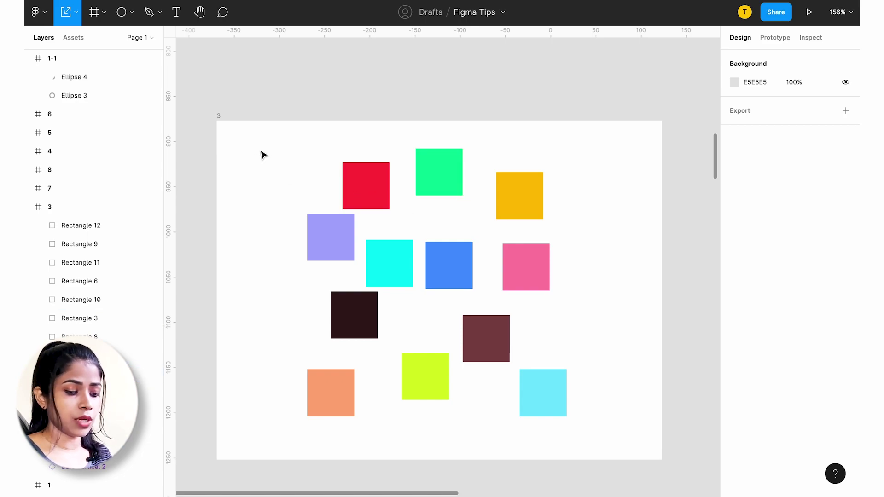
Step: Select all twelve coloured squares and use Tidy up to arrange them into an even grid
left_click_drag(257, 143, 599, 437)
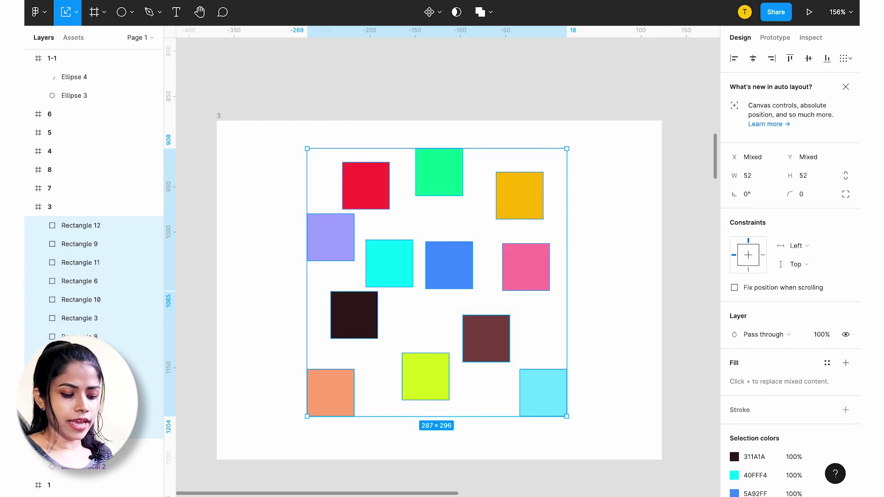
left_click(851, 58)
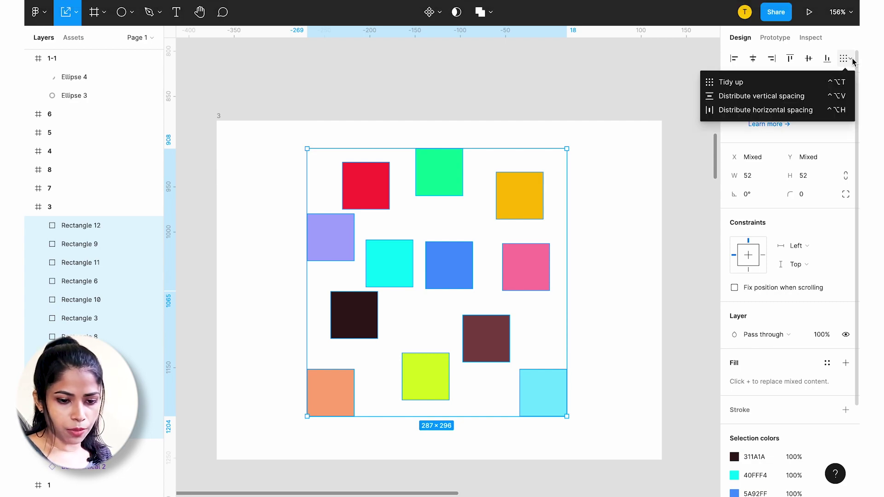
left_click(758, 83)
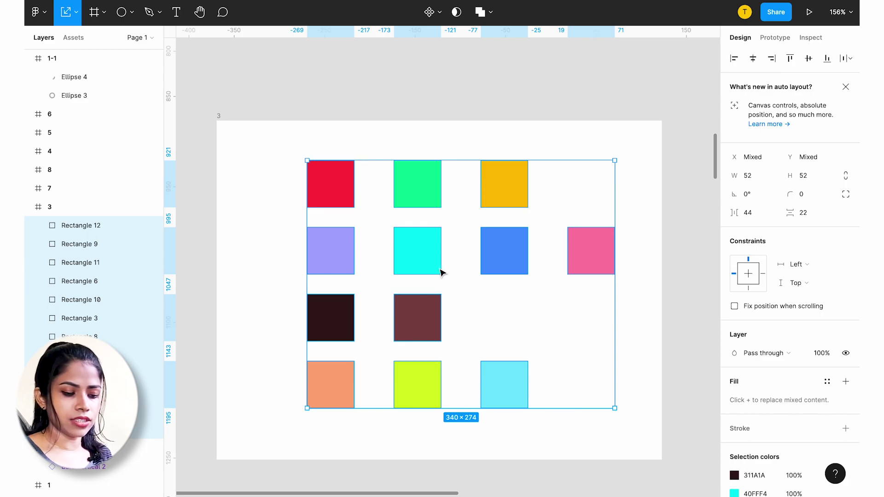
Step: Move the pink square into the empty slot of the 3×4 grid
left_click(607, 248)
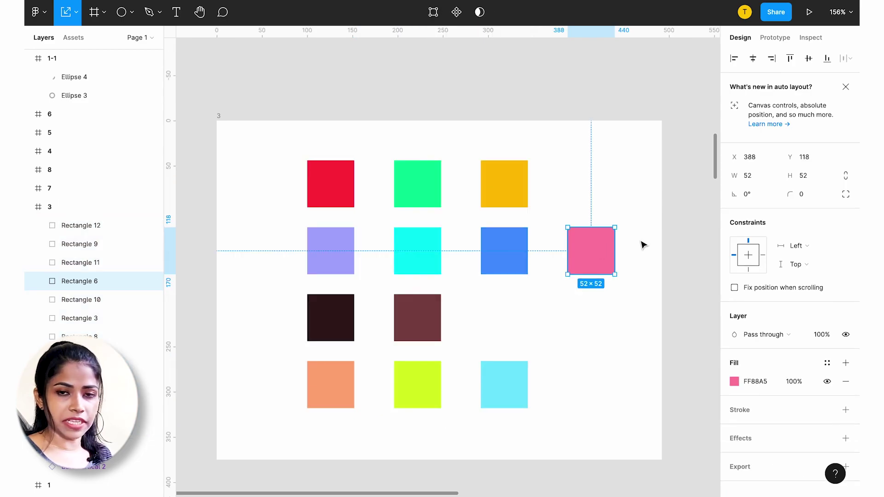
left_click_drag(606, 252, 518, 318)
left_click(587, 293)
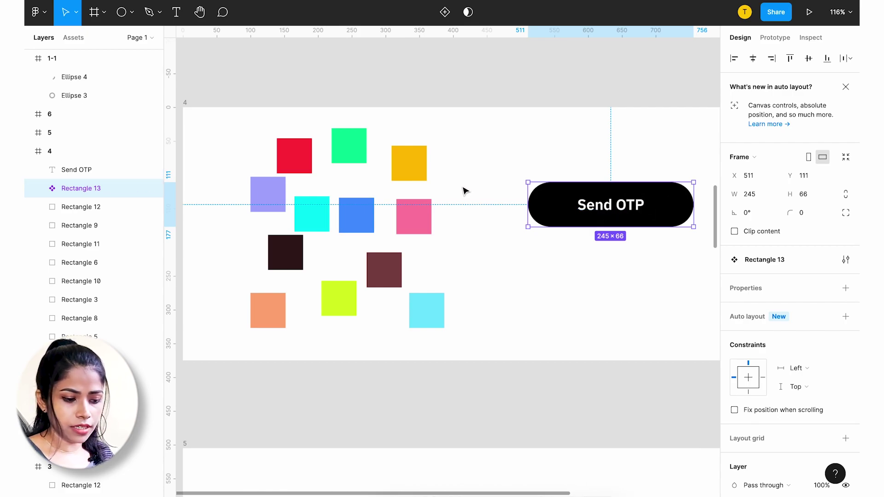
Step: Eyedrop yellow, pink, cyan, brown, then lime green from the squares onto the Send OTP button
double_click(573, 219)
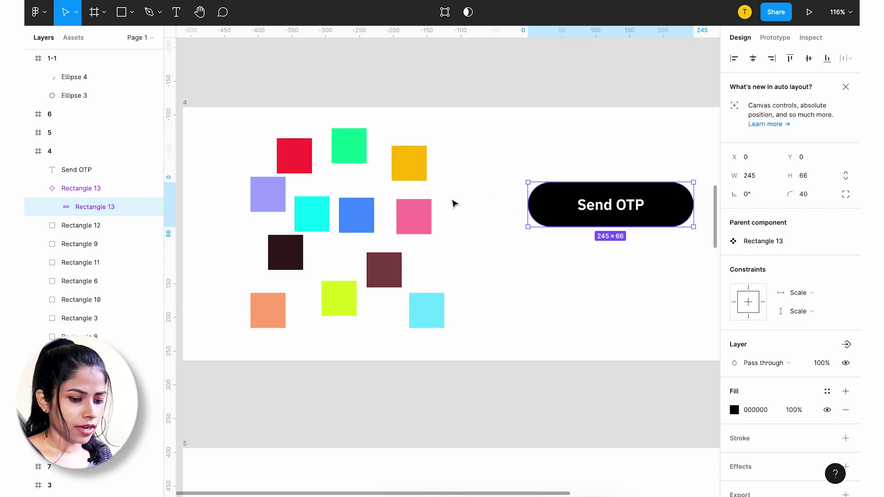
key("i")
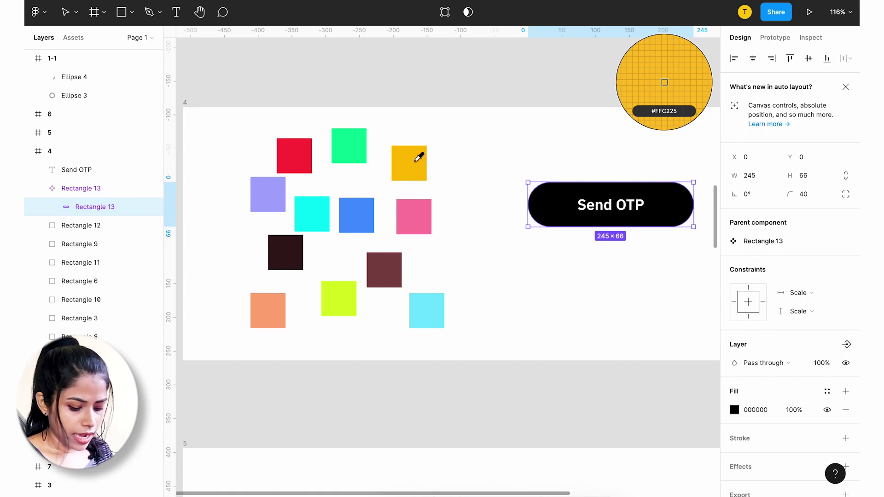
left_click(418, 158)
key("i")
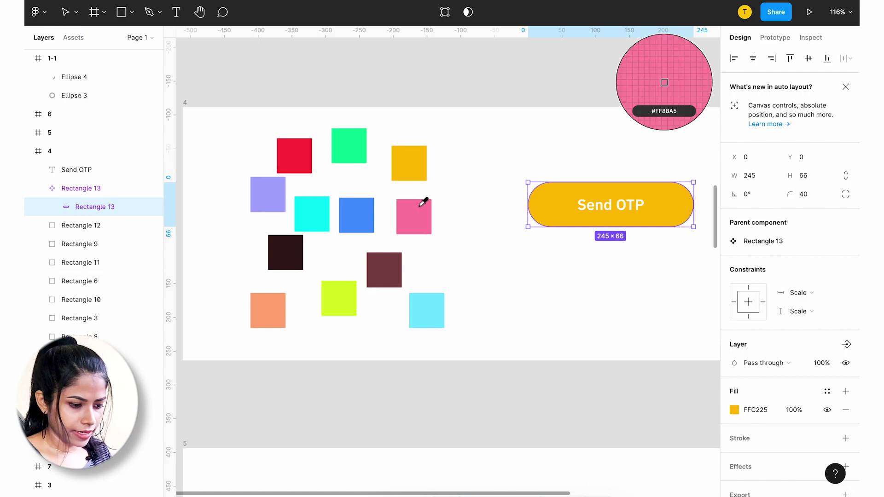
left_click(421, 203)
key("i")
left_click(428, 307)
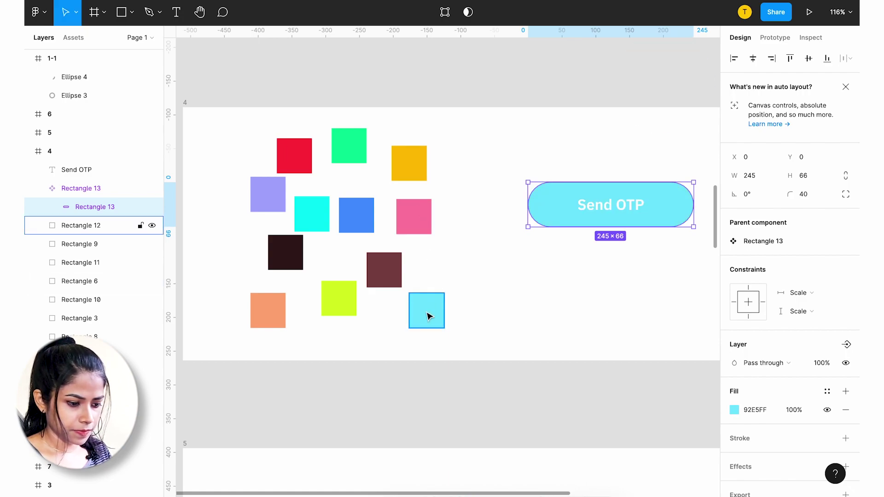
key("i")
left_click(391, 275)
key("i")
left_click(339, 299)
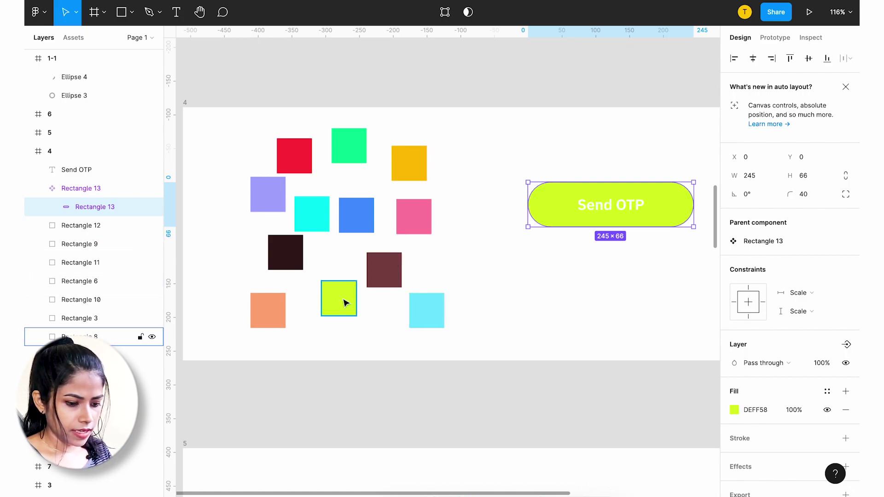
Step: Sample the cyan, purple, red, green and blue squares onto the Send OTP button
key("i")
left_click(291, 248)
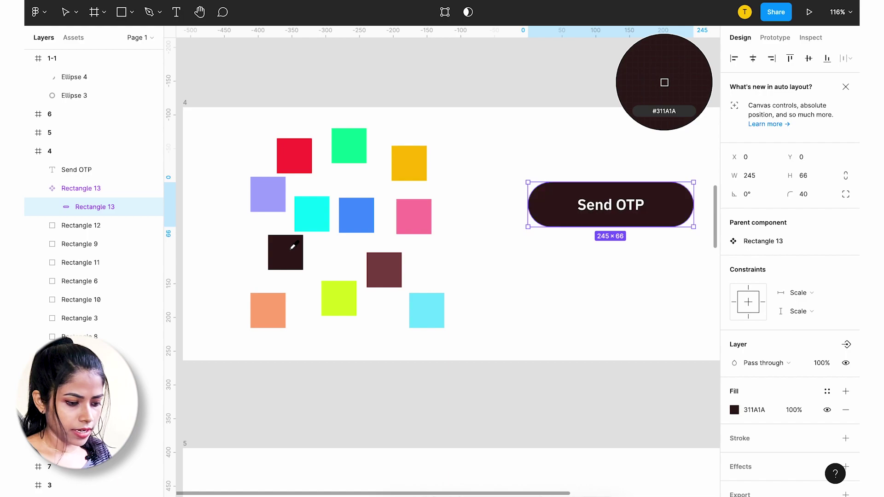
left_click(318, 205)
key("i")
left_click(279, 189)
key("i")
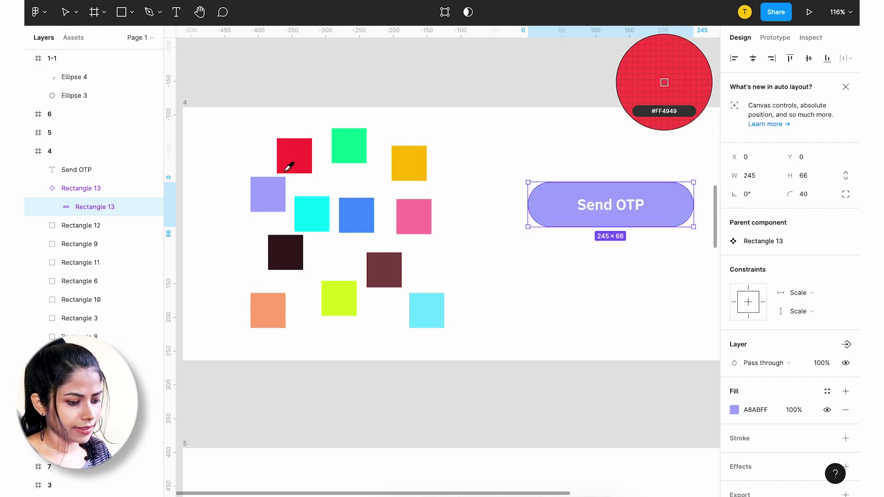
left_click(286, 170)
key("i")
left_click(348, 138)
key("i")
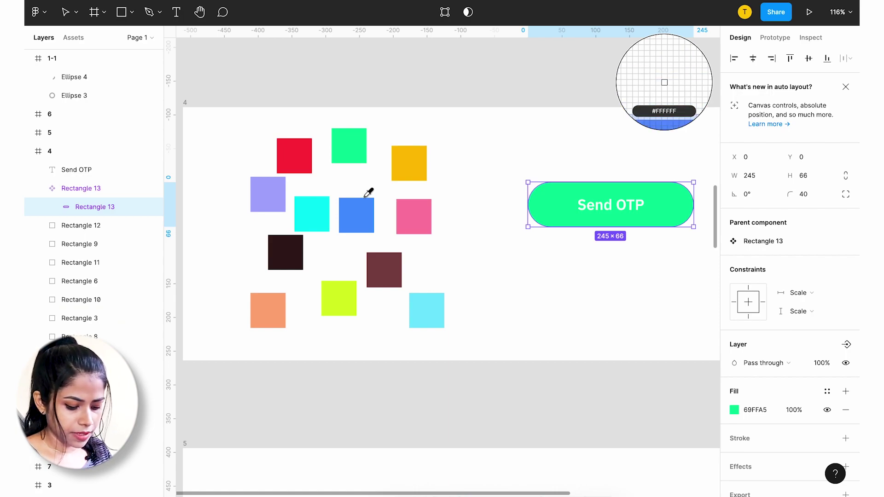
left_click(363, 206)
Step: Continue sampling yellow, pink, maroon and lime squares onto the button, ending on lime green
key("i")
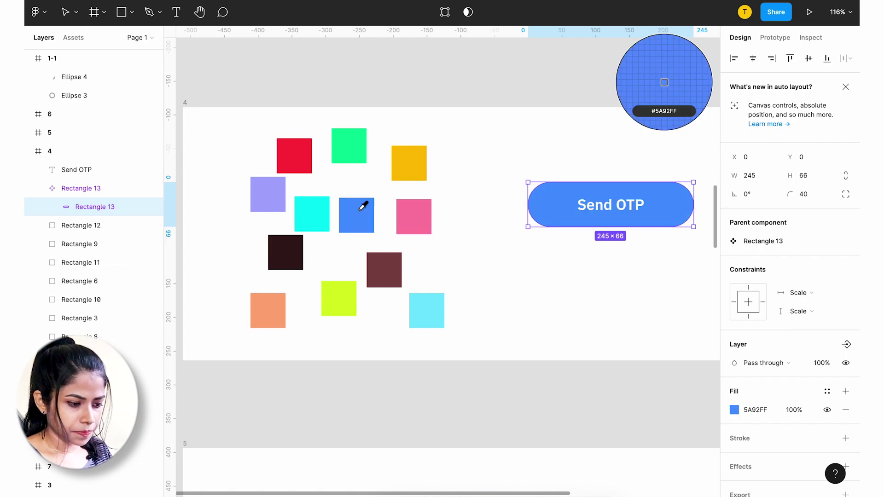
left_click(416, 175)
key("i")
left_click(421, 211)
key("i")
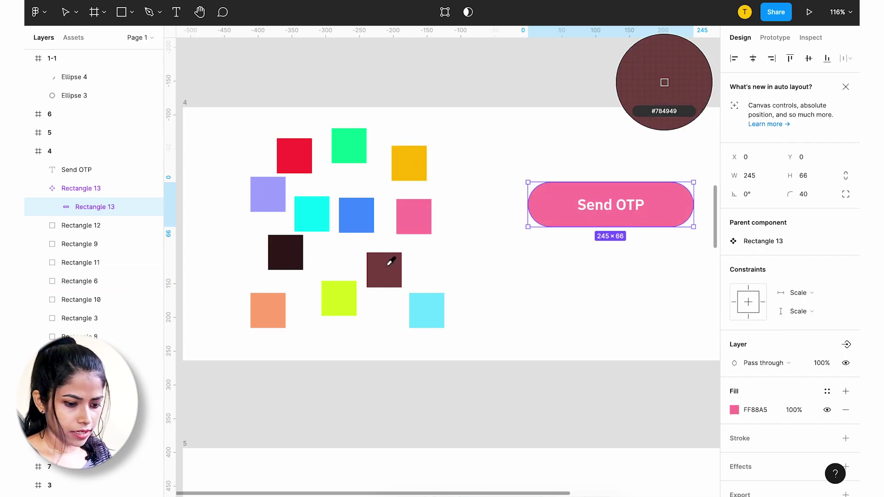
left_click(388, 260)
key("i")
left_click(347, 301)
key("i")
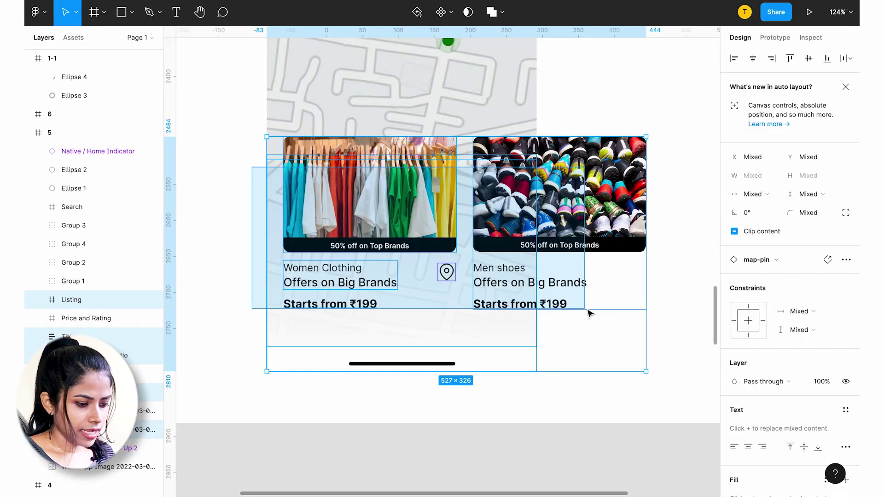
Step: Lock the Women Clothing and Men shoes listing cards from the right-click menu
left_click_drag(588, 310, 643, 317)
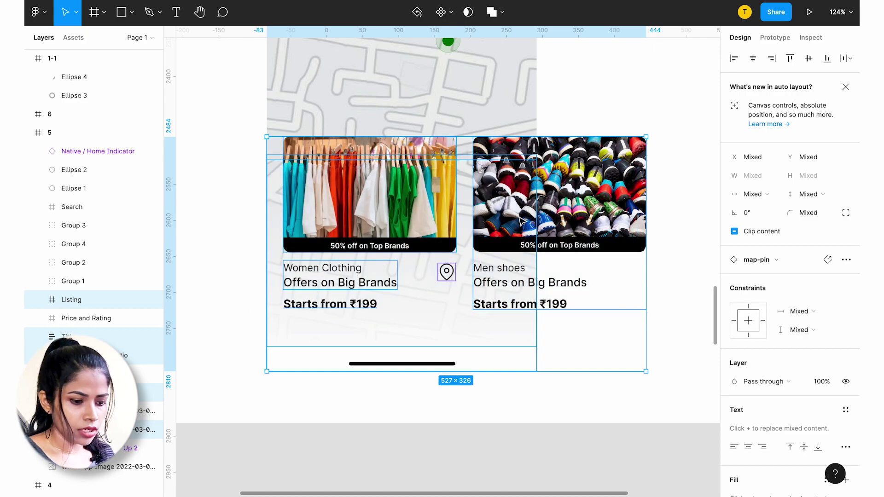
right_click(520, 220)
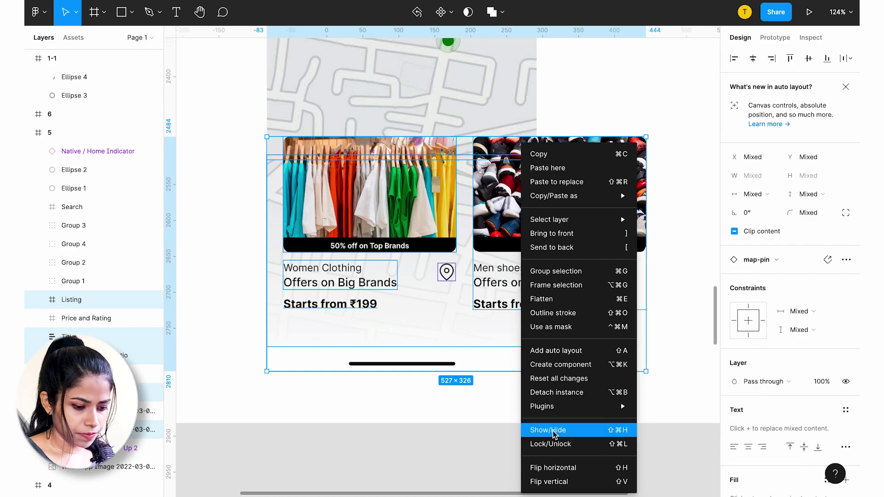
left_click(552, 443)
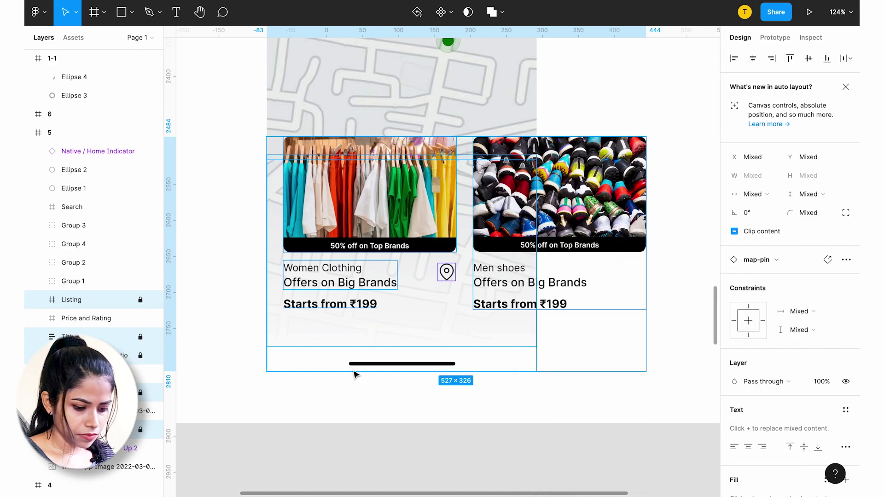
left_click(325, 403)
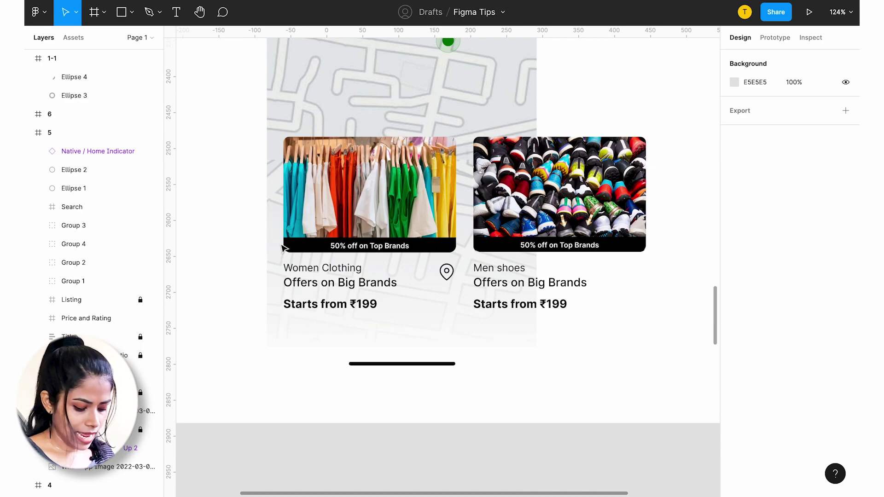
Step: Run 'Unlock all objects' from quick actions, then select the Women Clothing and Men shoes cards
key("ctrl+slash")
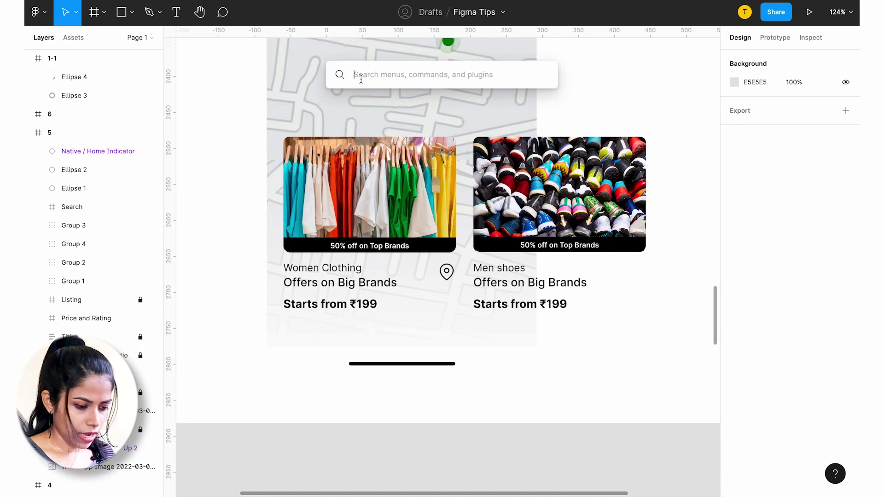
type("unl")
left_click(377, 95)
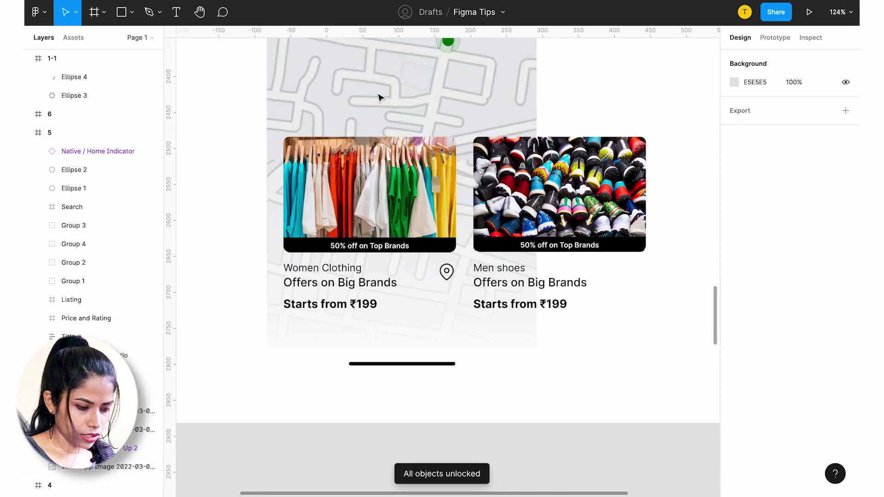
left_click(438, 275)
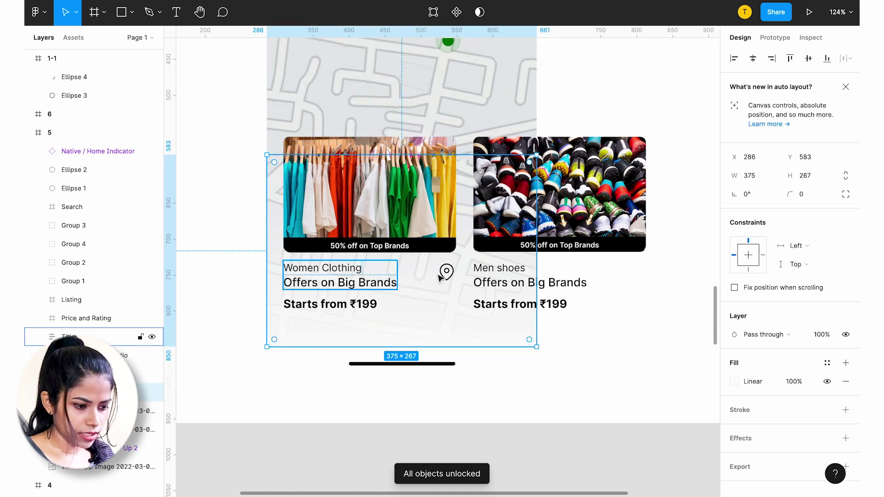
left_click(496, 233)
left_click(346, 230)
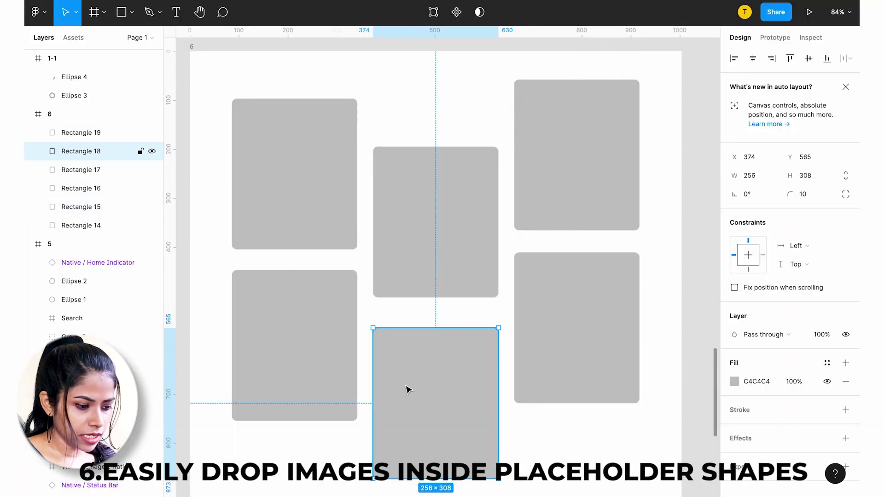
Step: Check frame 6's grey placeholder rectangles, then bring up Place image with Shift+Cmd+K
left_click(339, 339)
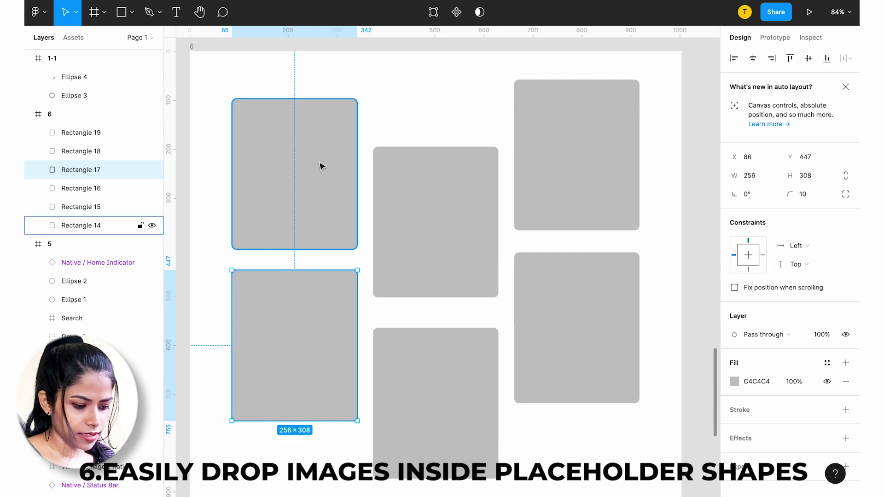
left_click(445, 270)
left_click(376, 118)
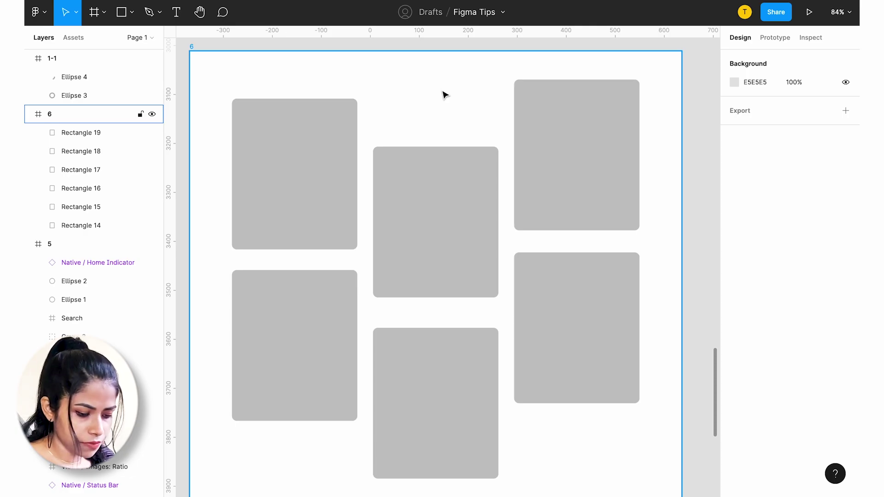
key("shift+super+k")
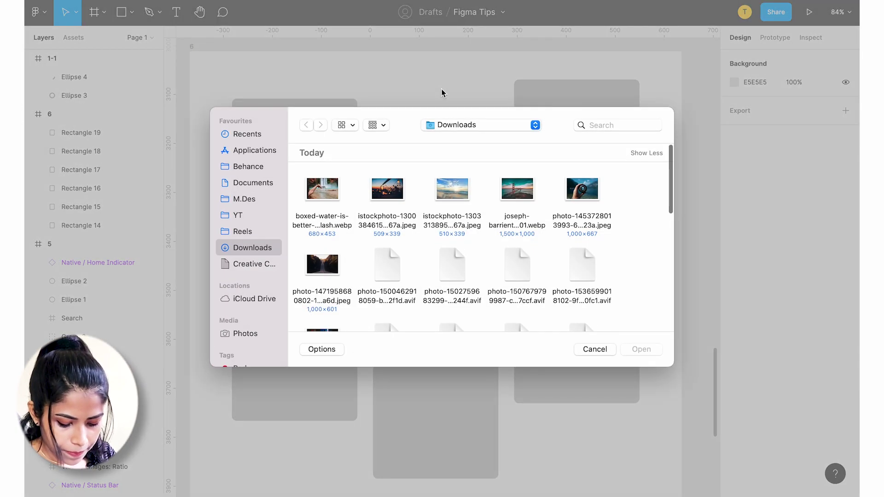
Step: Choose six Downloads photos, including the bridge and camera lens shots, and open them for placing
left_click(332, 263)
left_click(317, 199, "super")
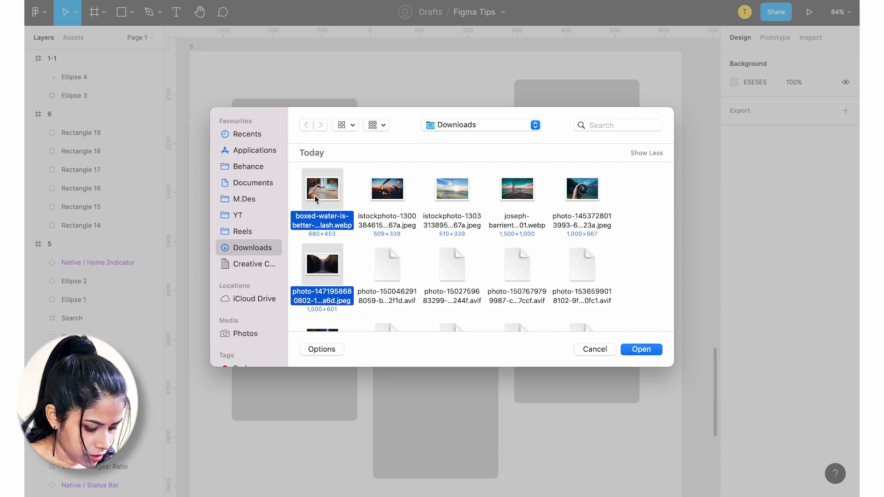
left_click(378, 195, "super")
left_click(445, 190, "super")
left_click(518, 184, "super")
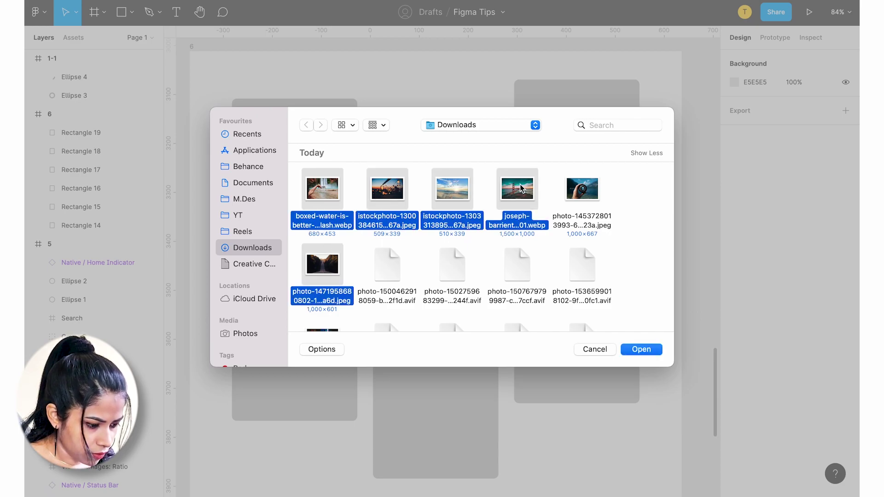
left_click(576, 190, "super")
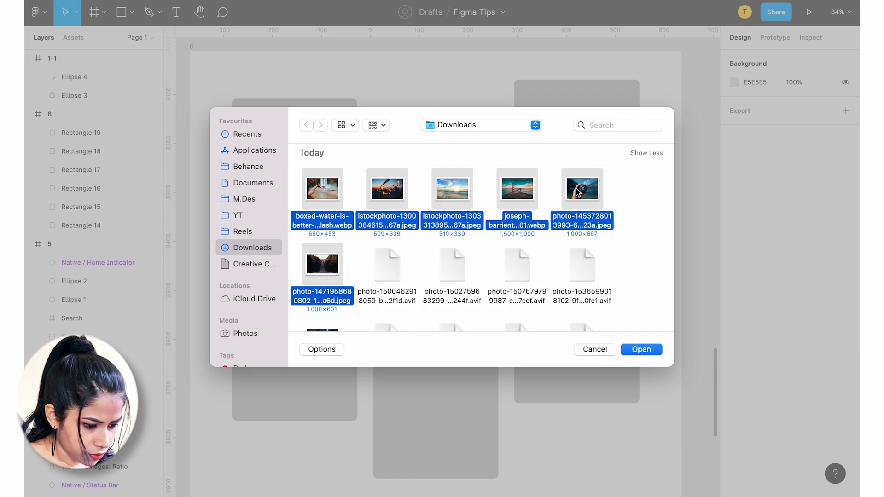
left_click(640, 349)
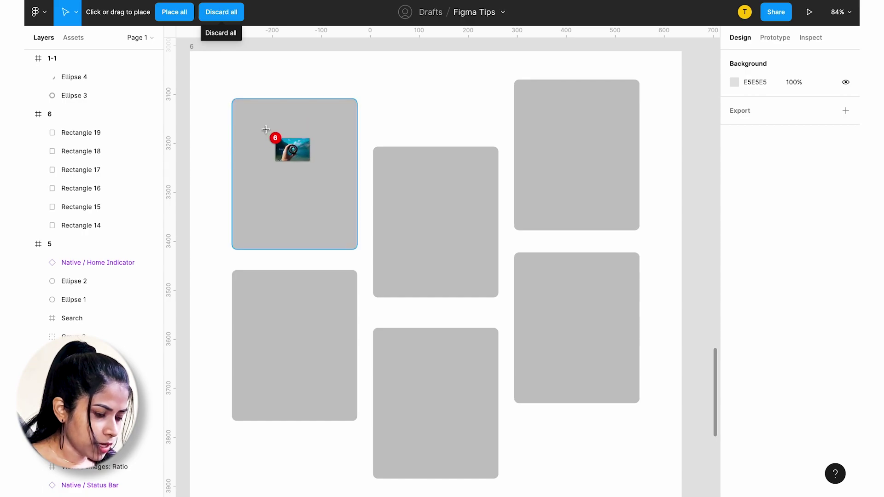
Step: Place the lens, bridge, beach and three more photos into the six gray placeholders
left_click(287, 143)
left_click(391, 195)
left_click(561, 147)
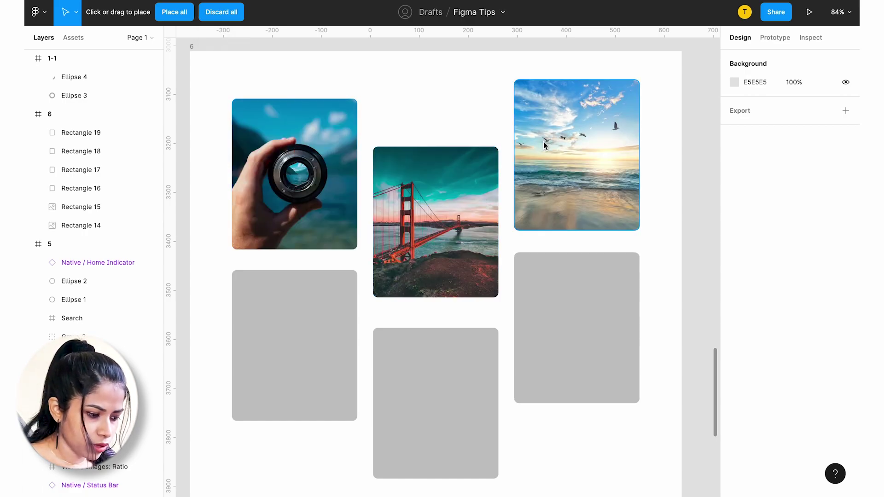
left_click(568, 338)
left_click(479, 414)
left_click(296, 343)
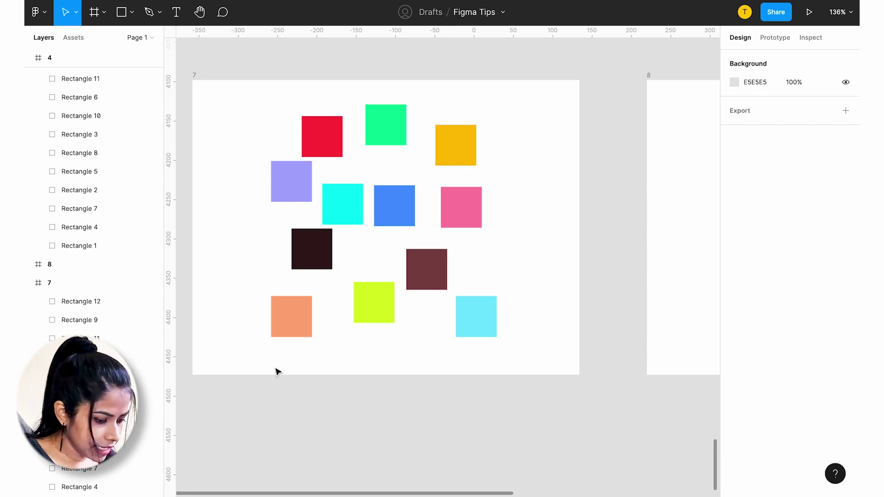
Step: Drag a selection box and shift it mid-drag onto the maroon, lime and cyan squares
left_click_drag(276, 354, 392, 288)
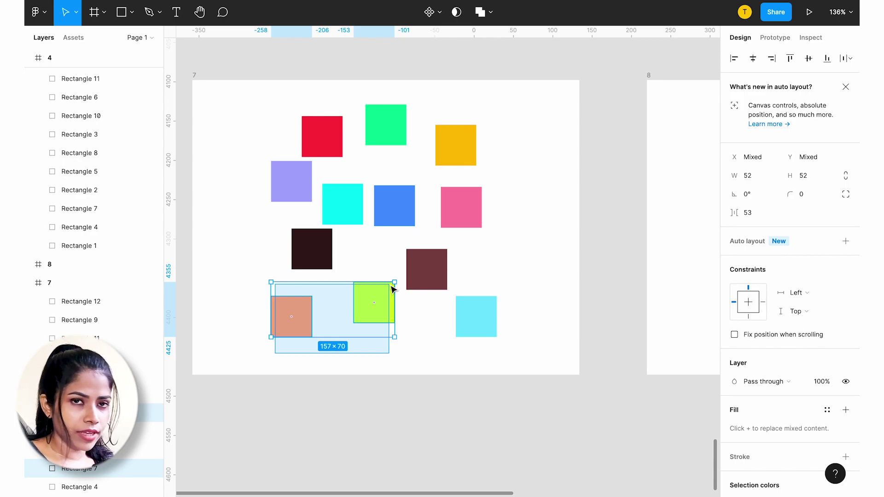
left_click_drag(391, 288, 332, 110)
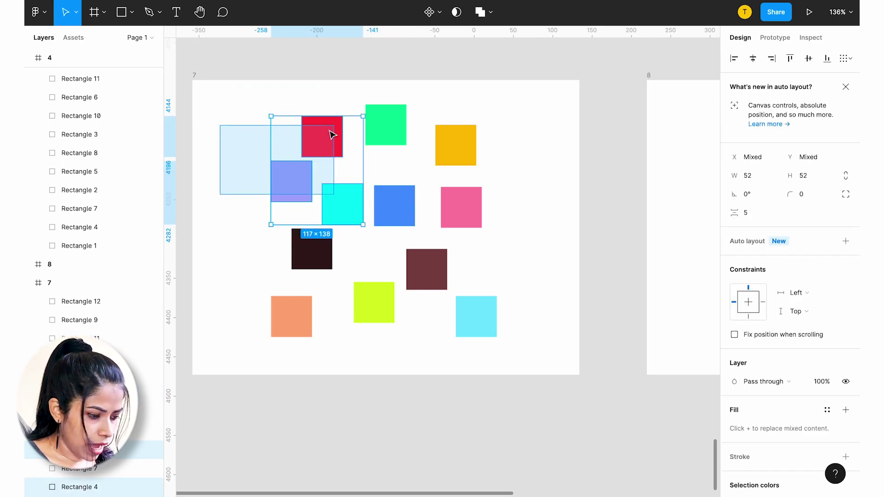
left_click_drag(331, 133, 355, 144)
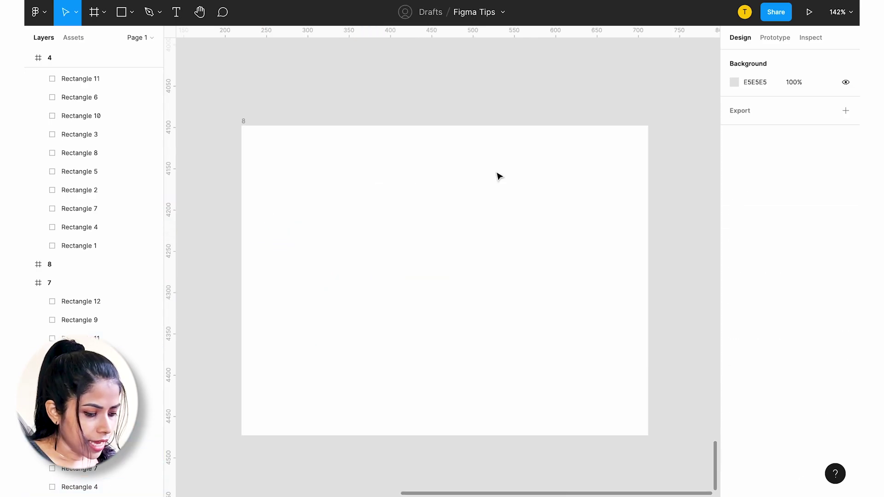
Step: Draw a rectangle in frame 8, resize it to 155×152, and move it to the bottom-left edge
left_click(132, 21)
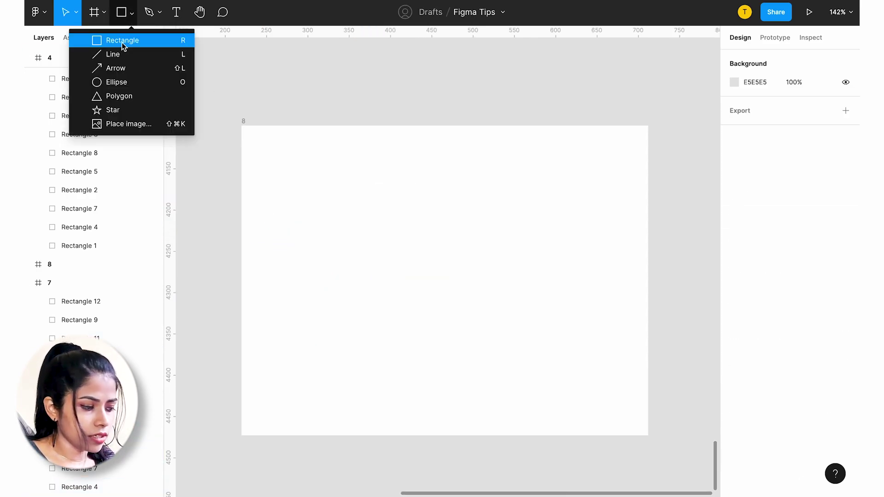
left_click(121, 39)
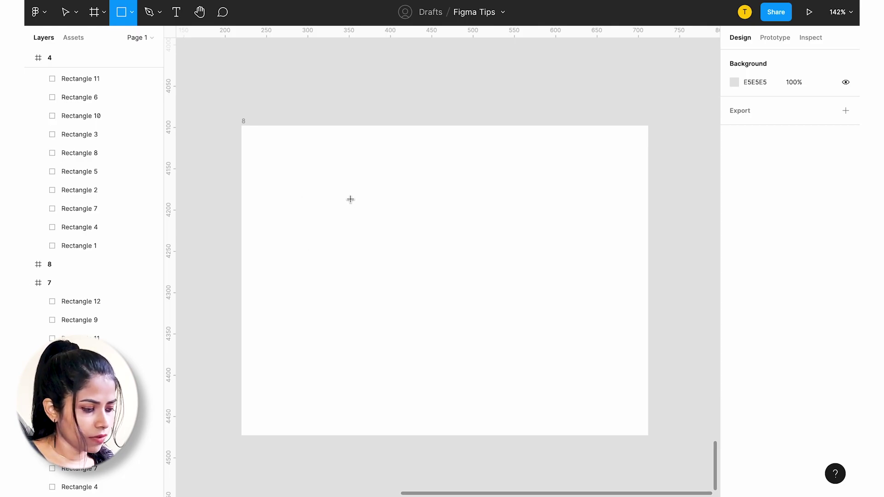
left_click_drag(350, 199, 538, 303)
mouse_move(513, 265)
left_mouse_down()
mouse_move(436, 290)
mouse_move(510, 250)
mouse_move(398, 310)
mouse_move(411, 295)
mouse_move(480, 327)
left_mouse_up()
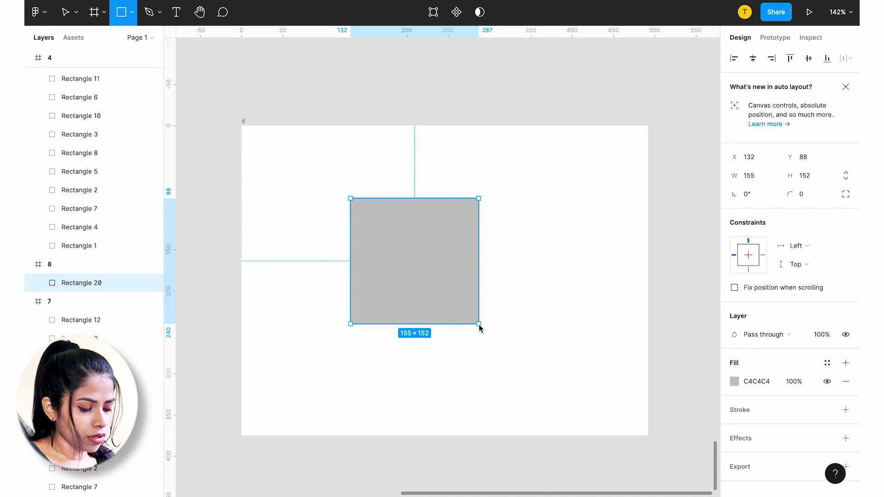
left_click_drag(478, 327, 388, 436)
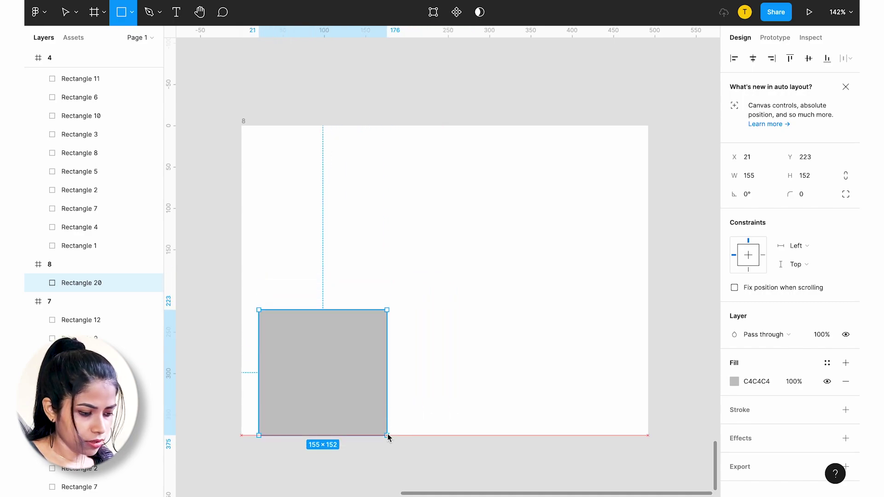